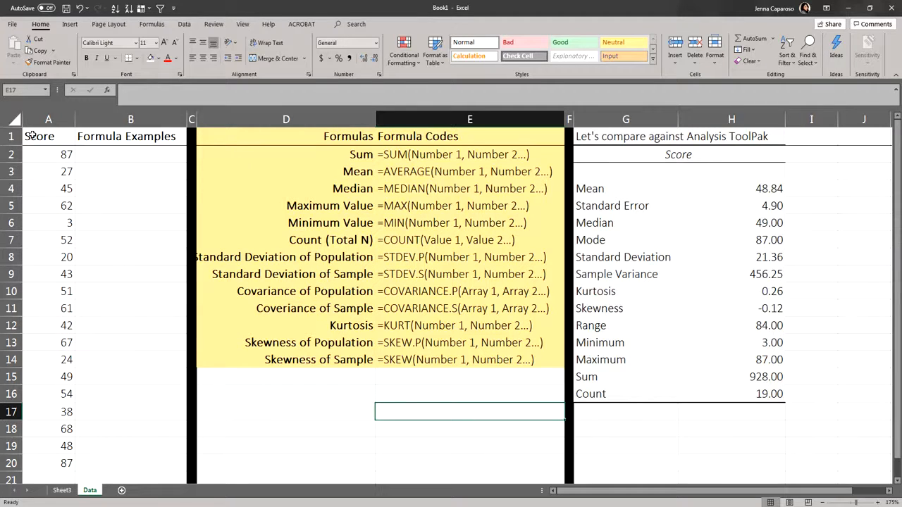
# Step: Examine the Score data, the empty Formula Examples column, the formula code reference table and the Analysis ToolPak output
pyautogui.moveTo(33, 135); pyautogui.dragTo(52, 464)
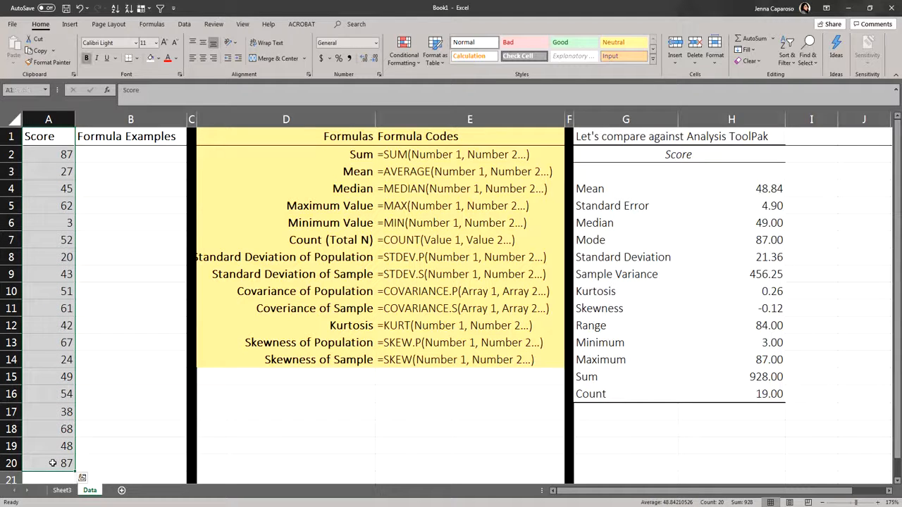
pyautogui.moveTo(144, 141); pyautogui.dragTo(145, 462)
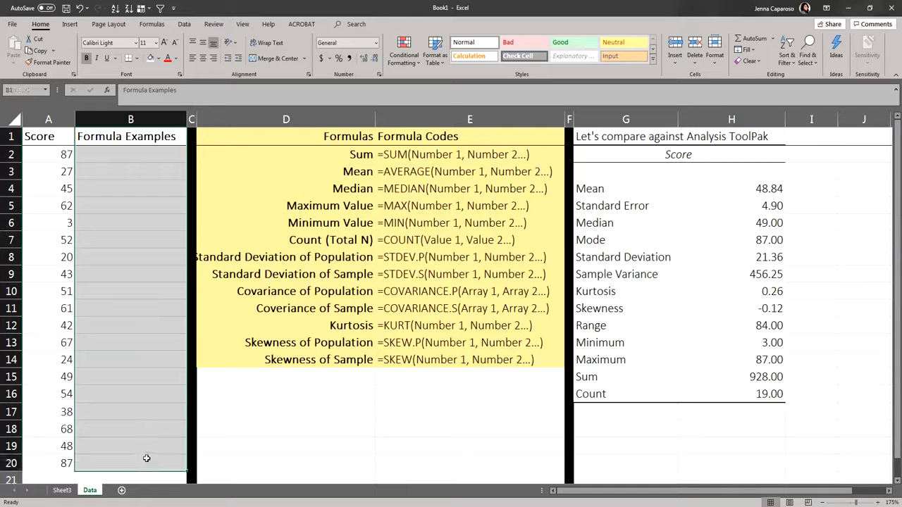
pyautogui.click(244, 400)
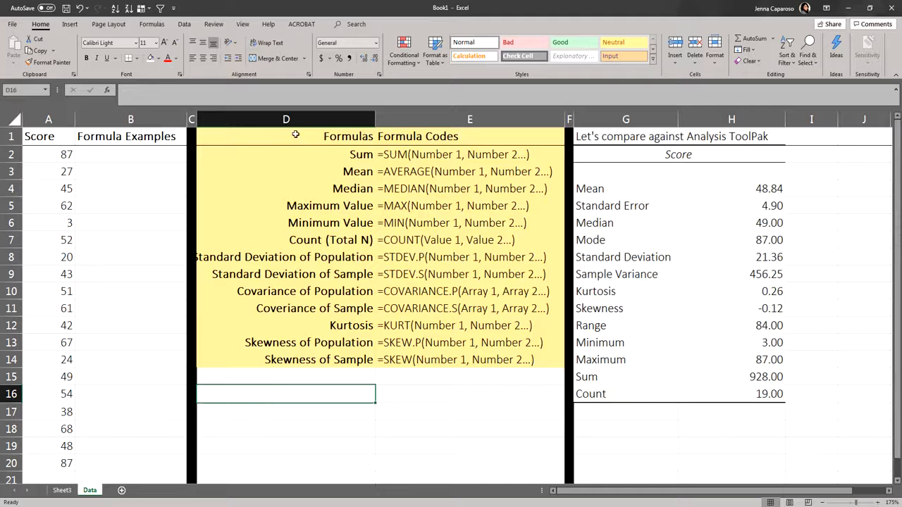
pyautogui.moveTo(296, 138); pyautogui.dragTo(417, 361)
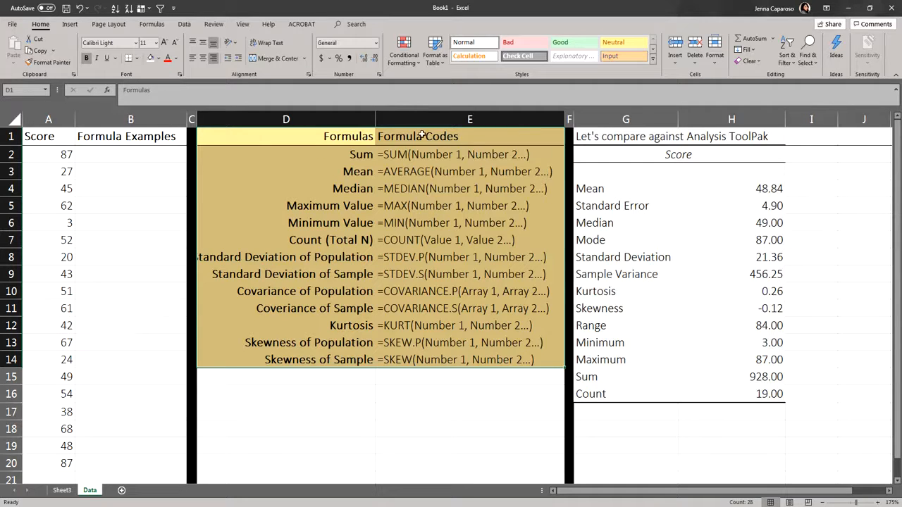
pyautogui.moveTo(621, 138); pyautogui.dragTo(758, 394)
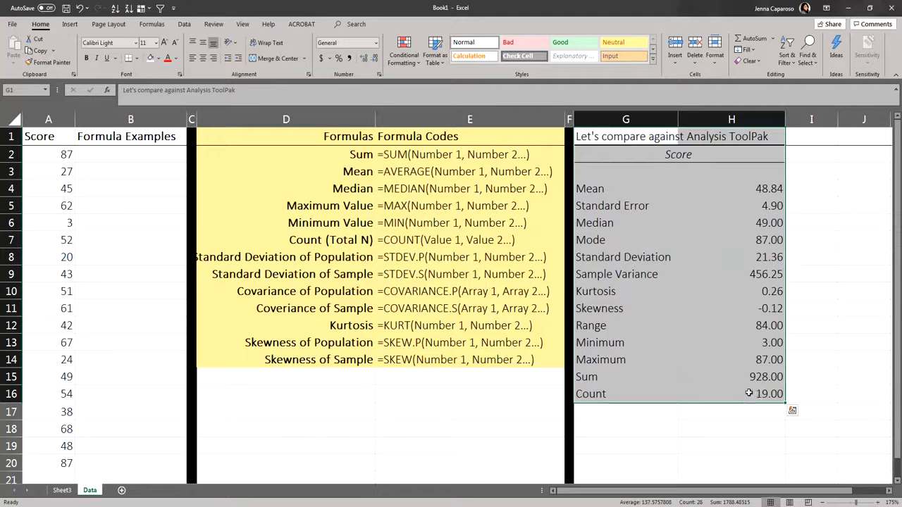
pyautogui.click(462, 391)
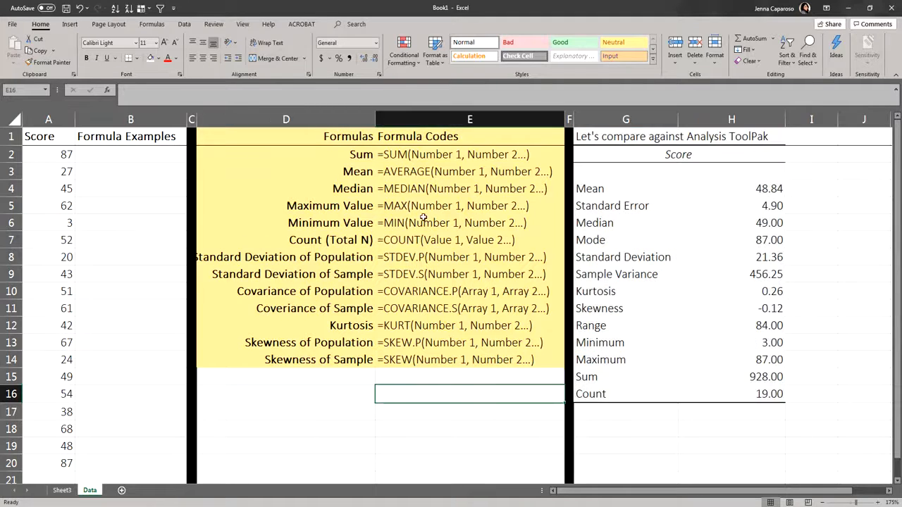
pyautogui.click(361, 154)
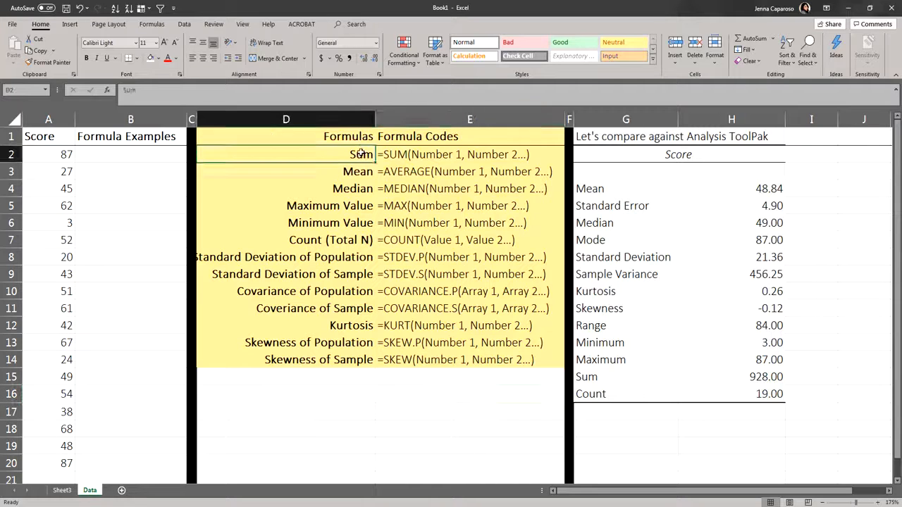
pyautogui.moveTo(361, 153); pyautogui.dragTo(345, 359)
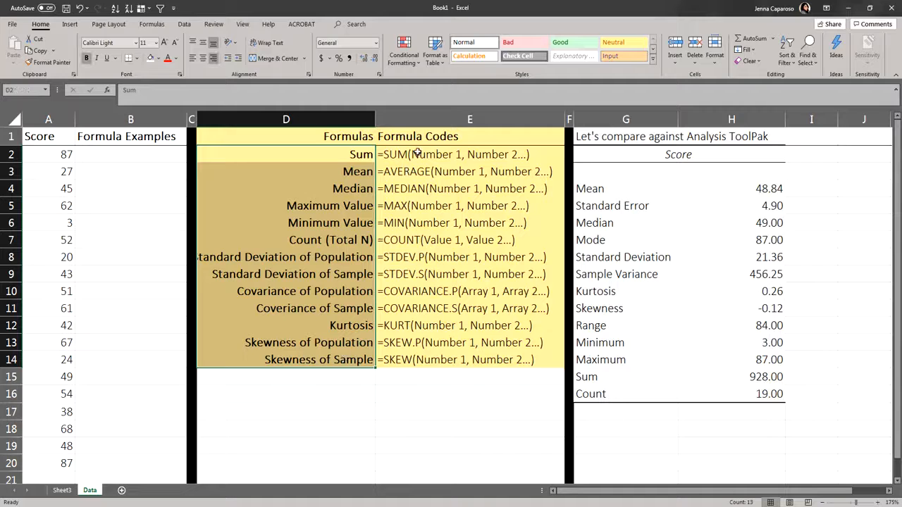
pyautogui.moveTo(417, 153); pyautogui.dragTo(416, 358)
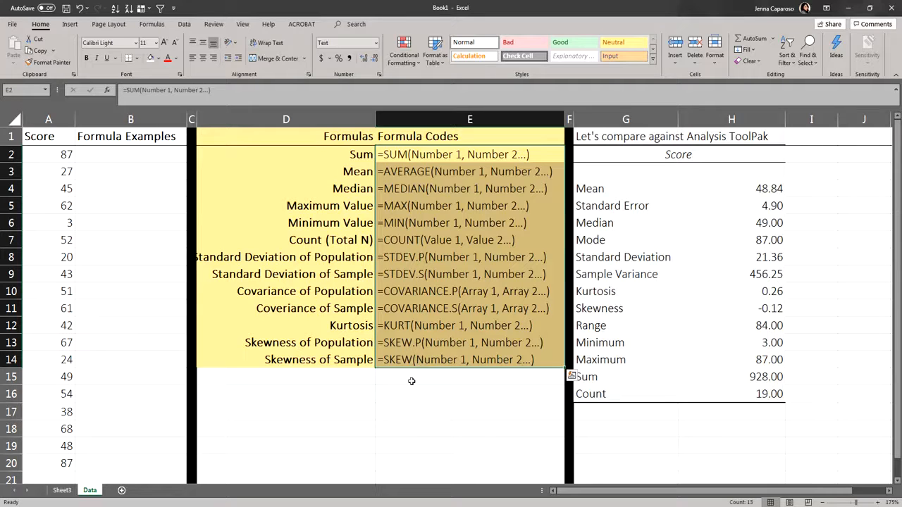
pyautogui.click(416, 377)
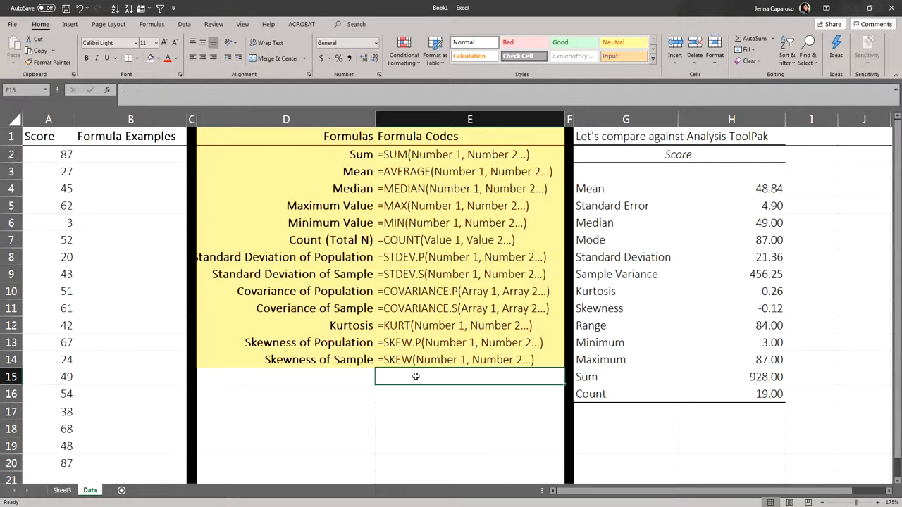
# Step: Calculate the sum of the scores in B2 with =SUM(A2:A20) and compare it with the Analysis ToolPak sum
pyautogui.click(363, 160)
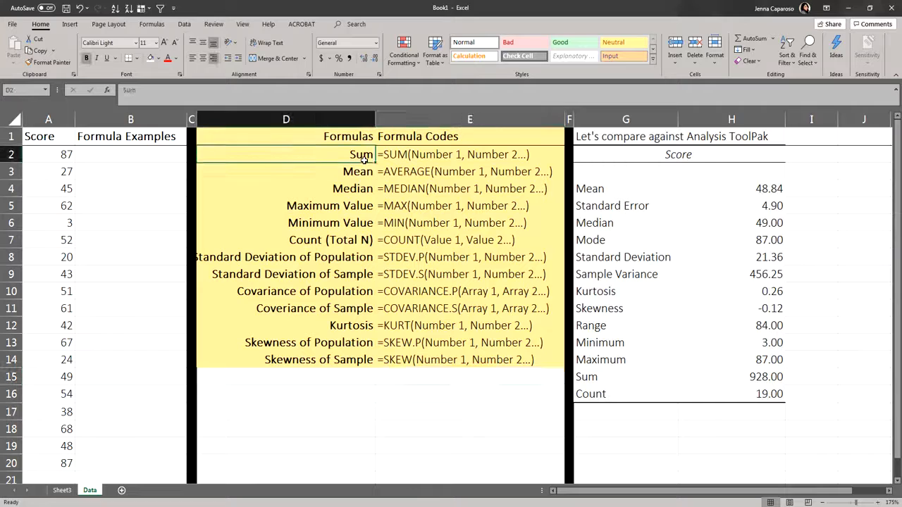
pyautogui.click(168, 153)
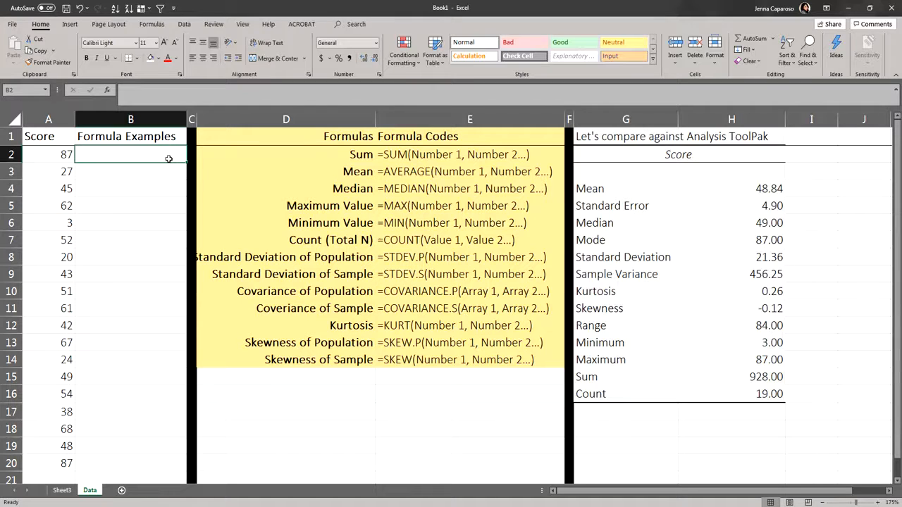
pyautogui.write('=')
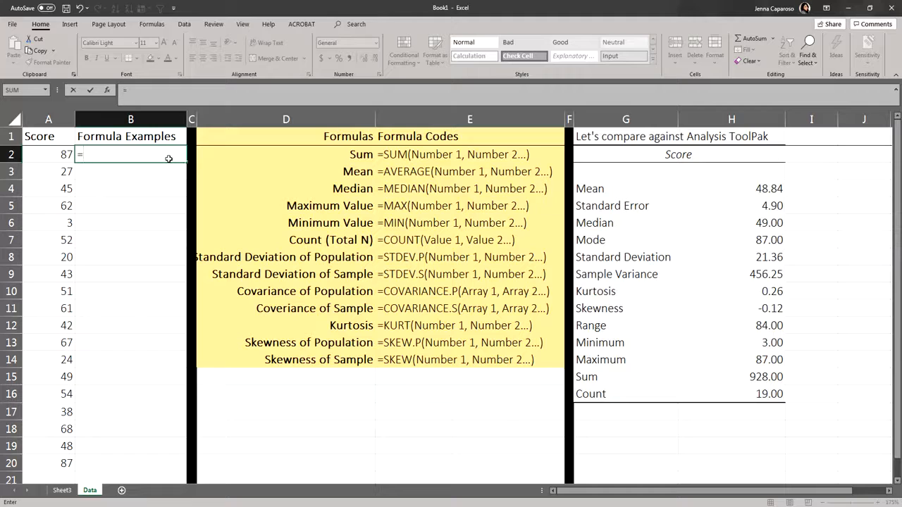
pyautogui.write('SU')
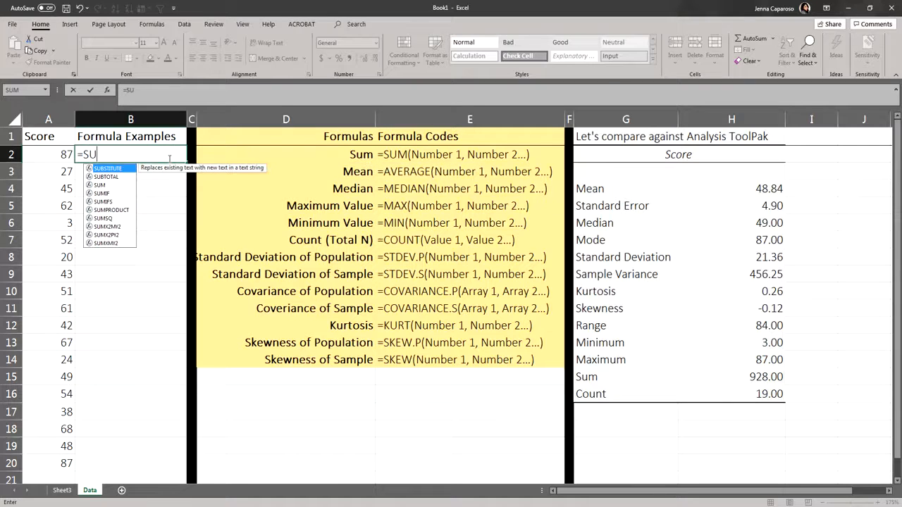
pyautogui.write('M')
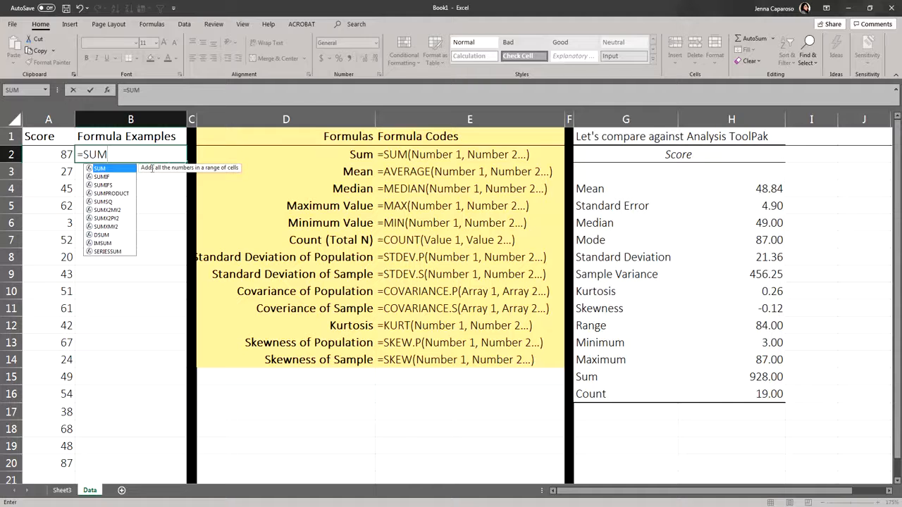
pyautogui.doubleClick(114, 170)
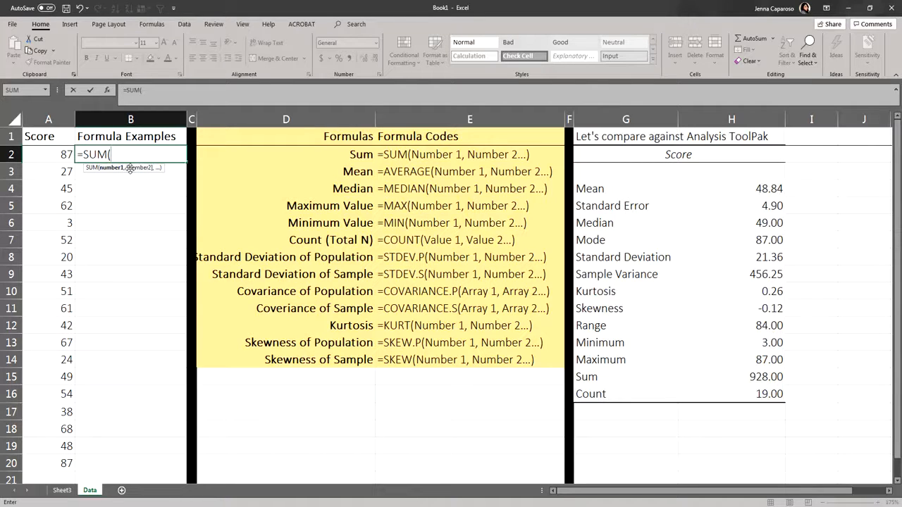
pyautogui.click(60, 154)
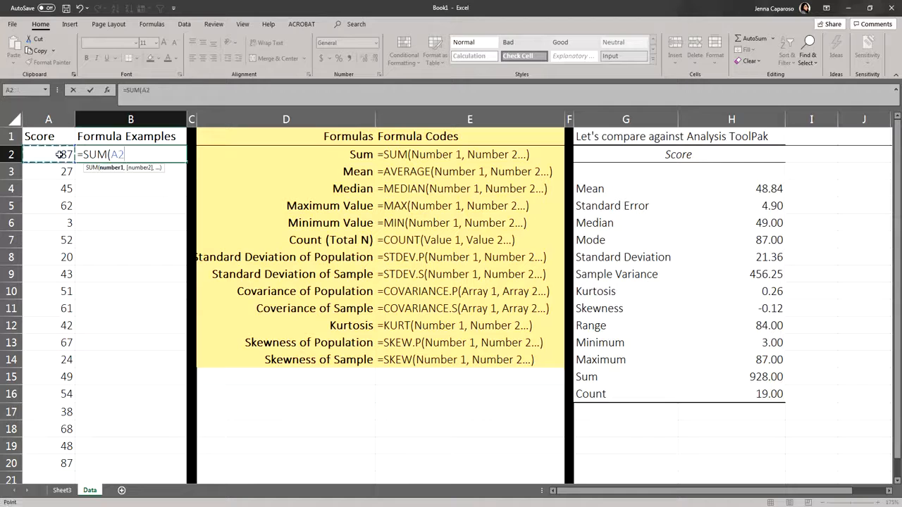
pyautogui.moveTo(60, 154); pyautogui.dragTo(50, 463)
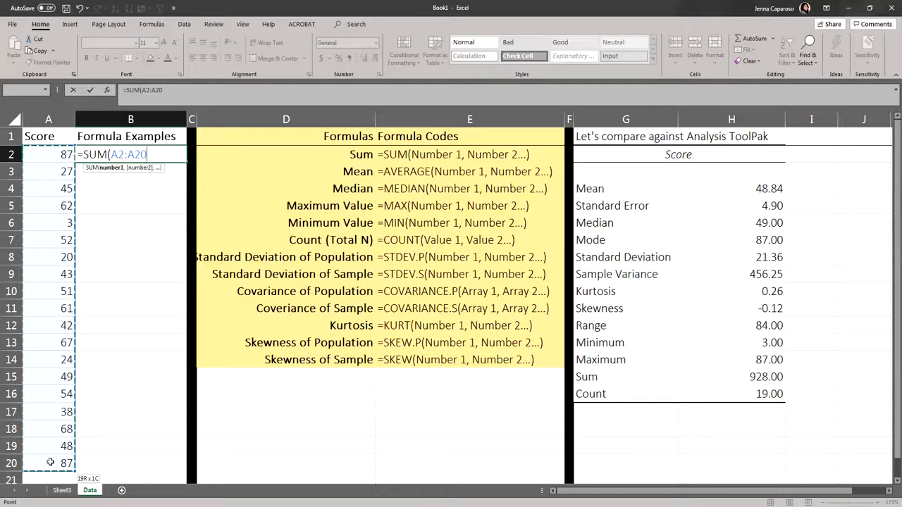
pyautogui.moveTo(50, 462); pyautogui.dragTo(49, 461)
pyautogui.press('Return')
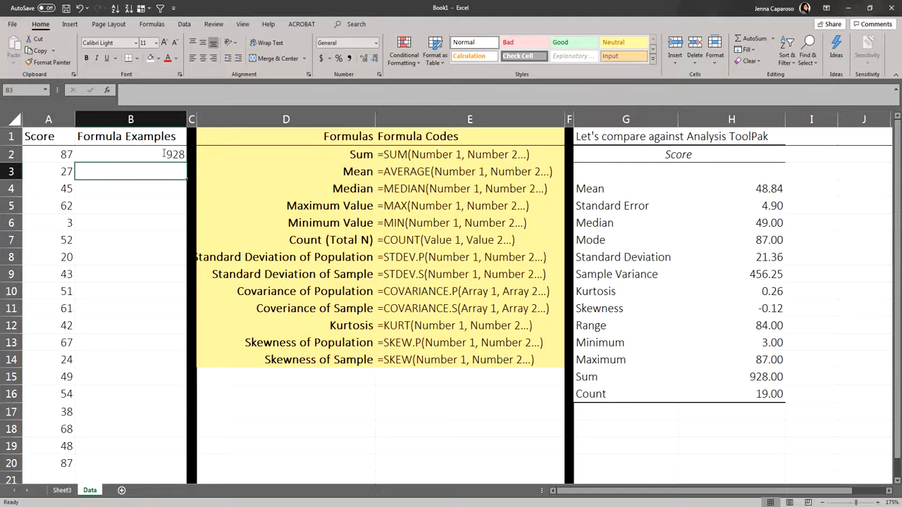
pyautogui.click(183, 155)
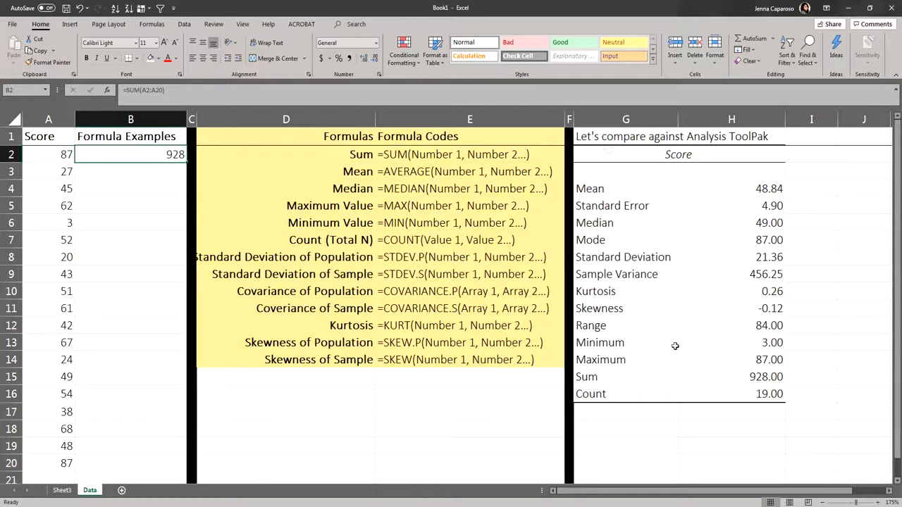
pyautogui.click(632, 379)
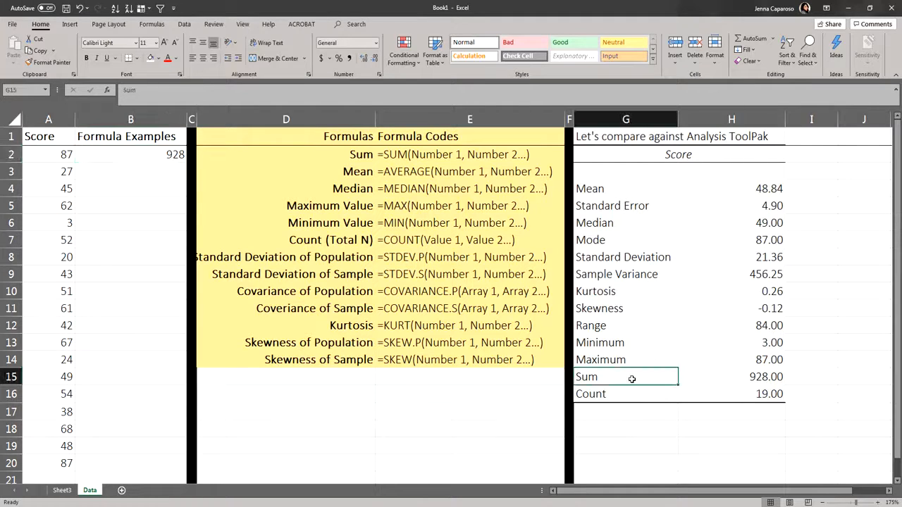
pyautogui.click(739, 376)
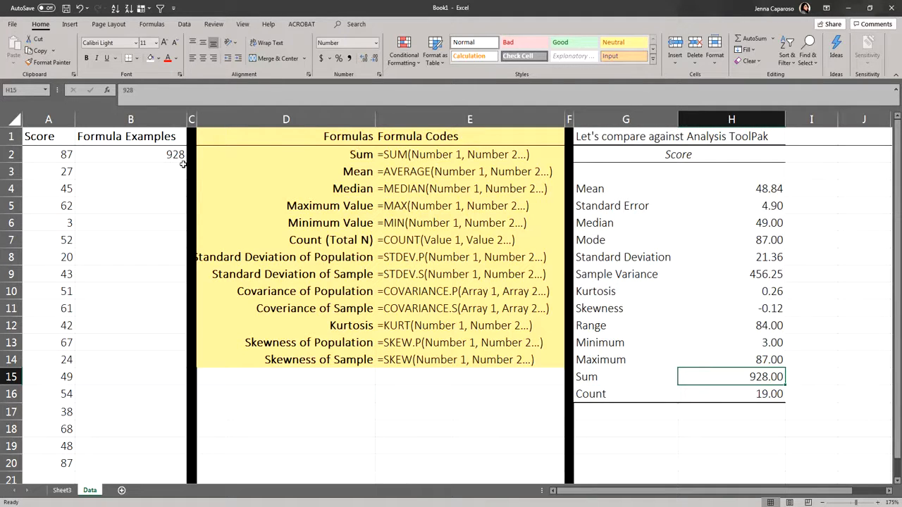
# Step: Calculate the mean of the scores in B3 with =AVERAGE(A2:A20) and compare it with the Analysis ToolPak mean
pyautogui.click(365, 173)
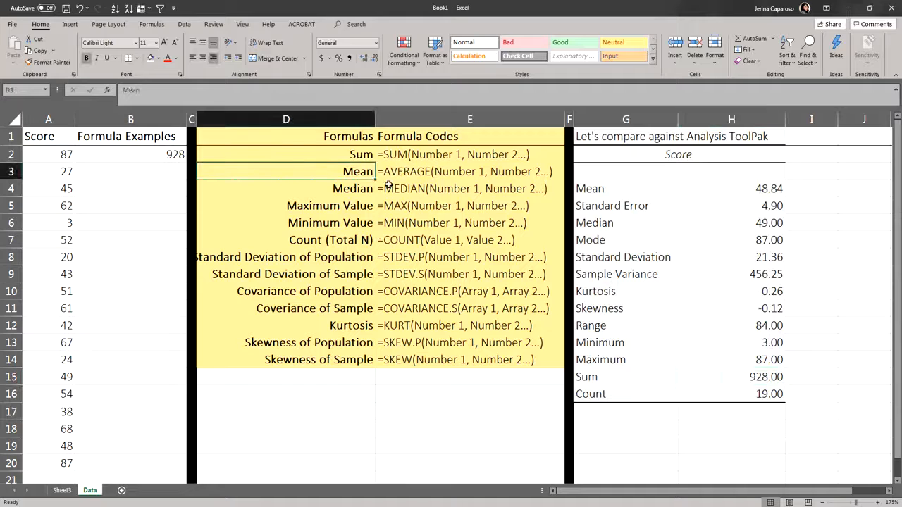
pyautogui.click(171, 172)
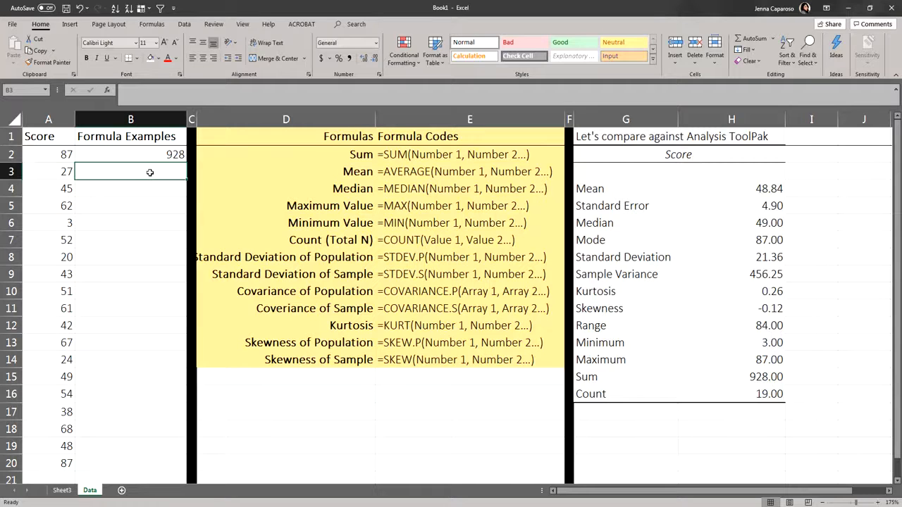
pyautogui.write('=')
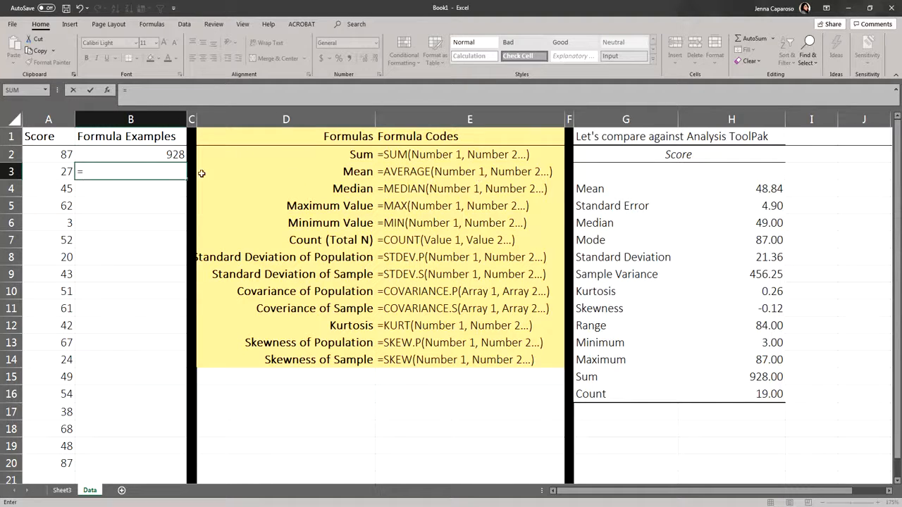
pyautogui.write('a')
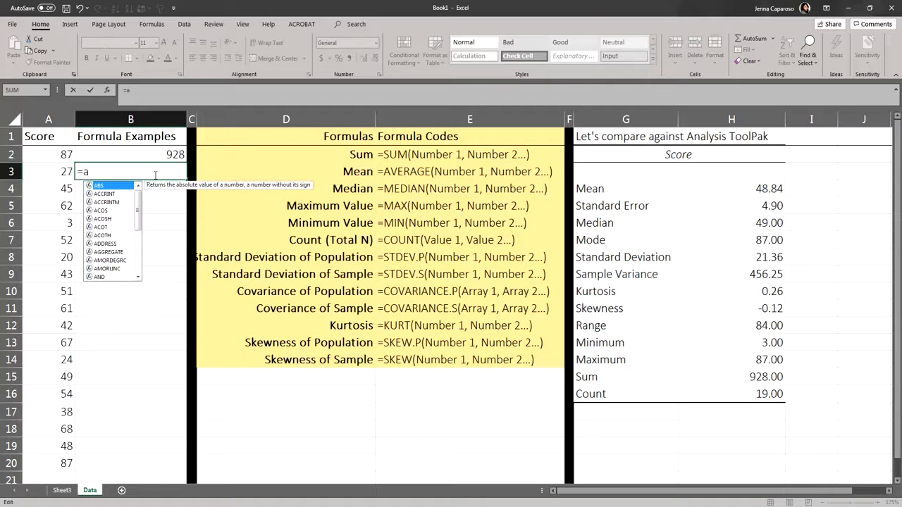
pyautogui.write('ve')
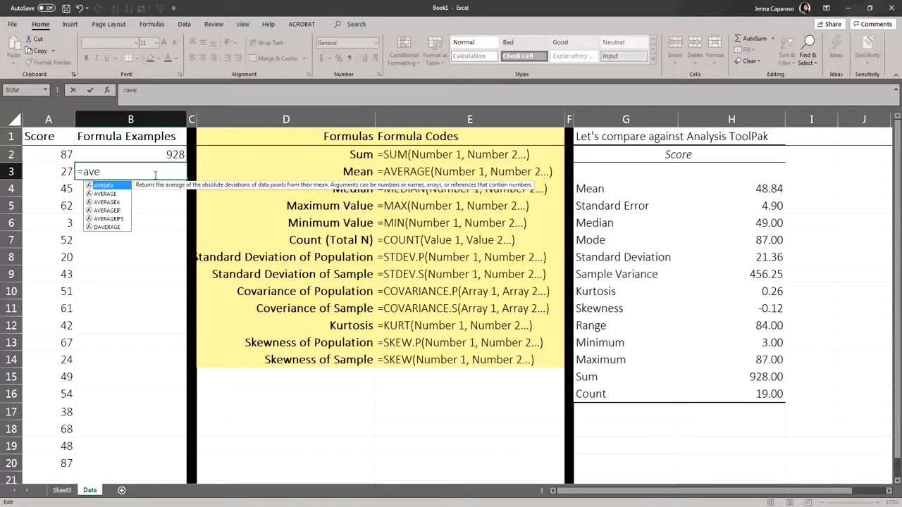
pyautogui.write('r')
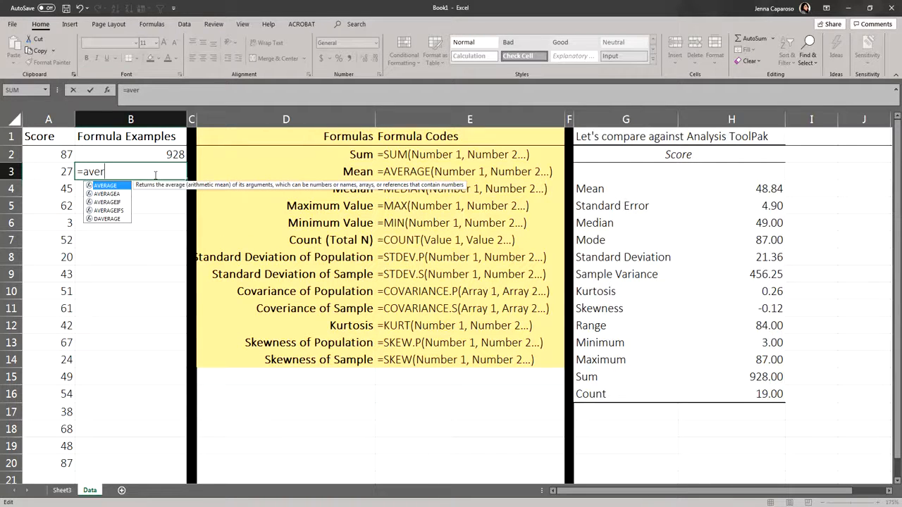
pyautogui.doubleClick(116, 187)
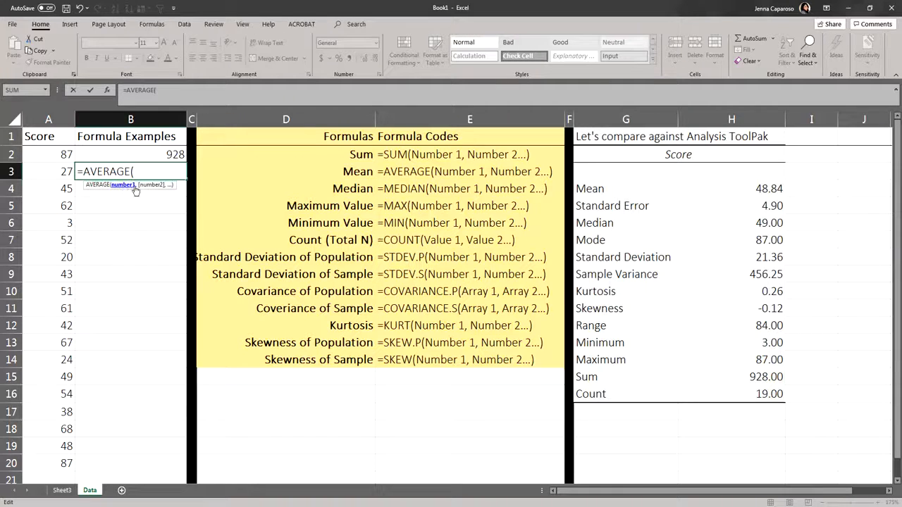
pyautogui.click(65, 152)
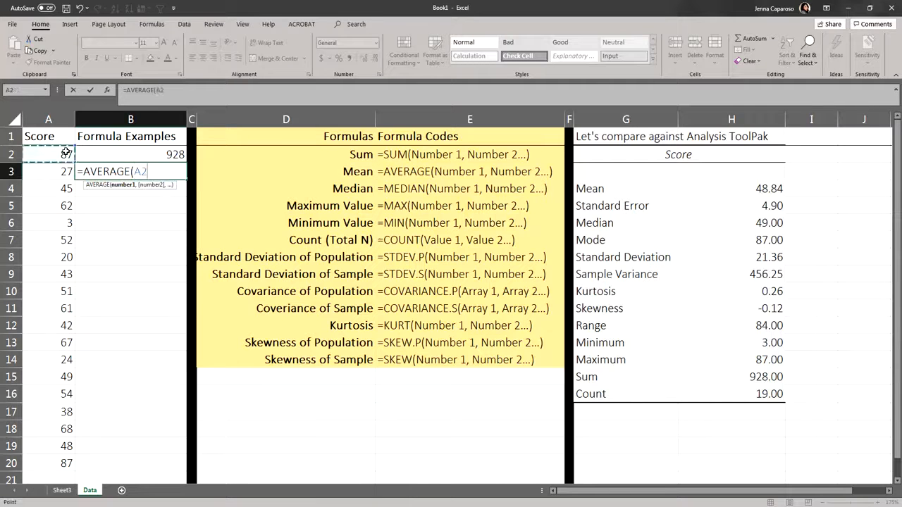
pyautogui.moveTo(65, 153); pyautogui.dragTo(44, 459)
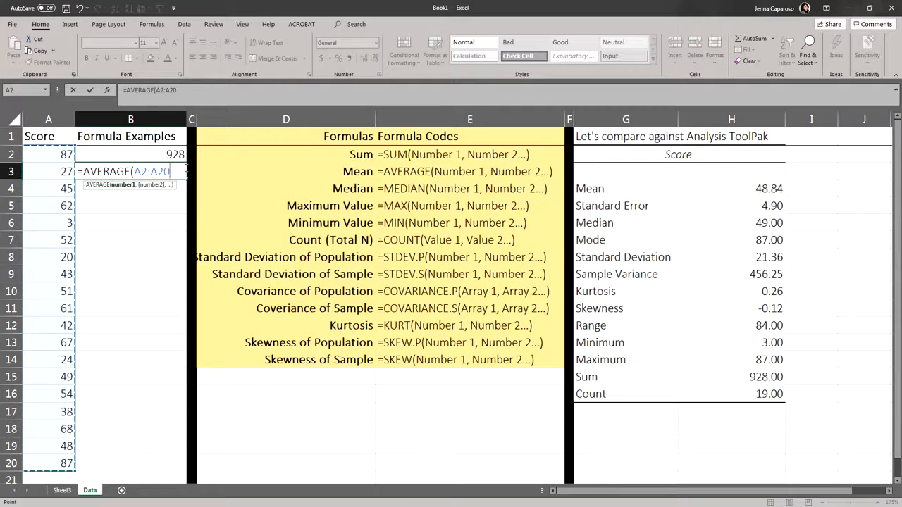
pyautogui.press('Return')
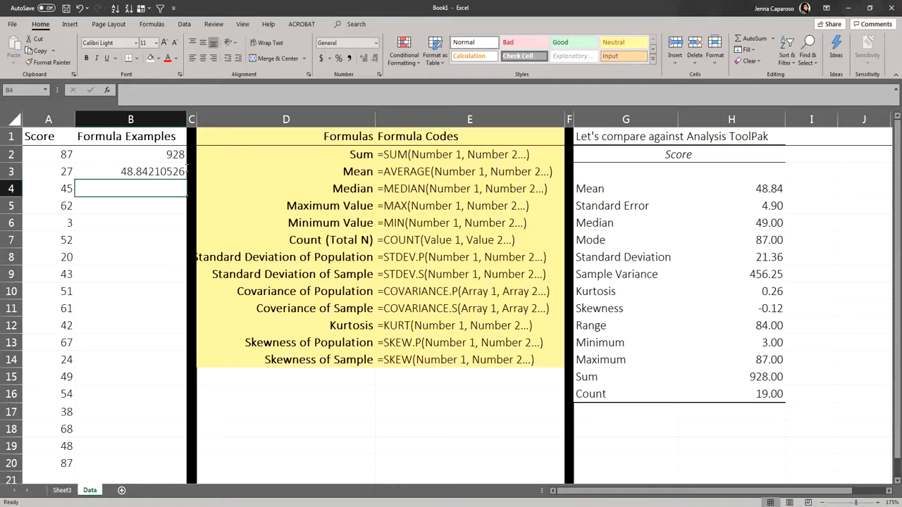
pyautogui.click(122, 174)
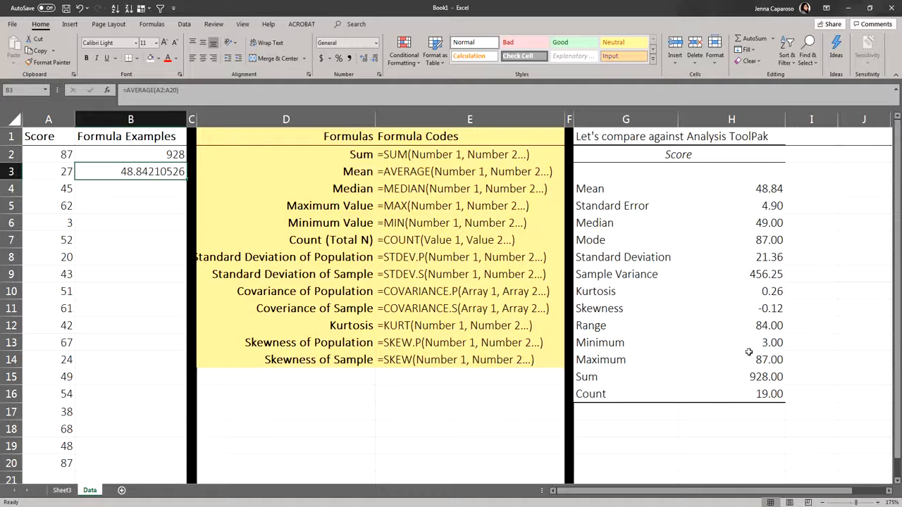
pyautogui.click(758, 189)
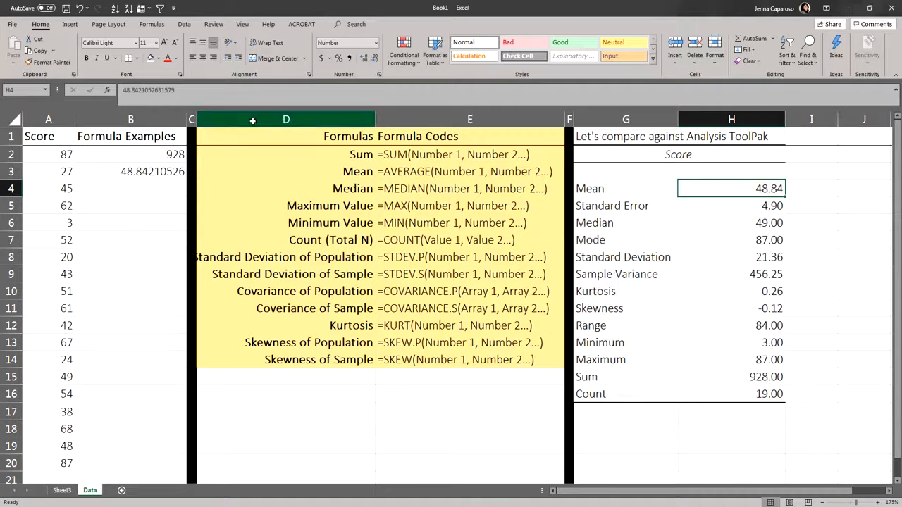
# Step: Autofit the width of column D to its longest formula label and select cell B4
pyautogui.doubleClick(375, 120)
pyautogui.click(160, 195)
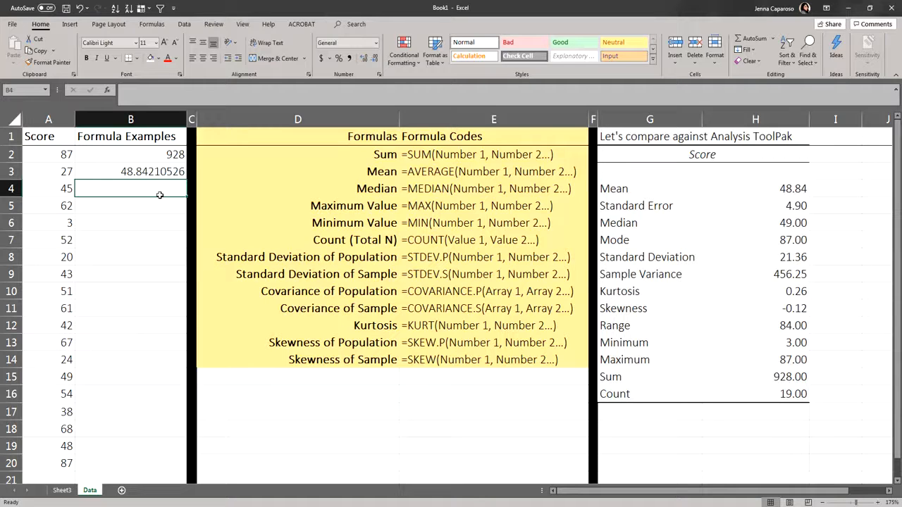
# Step: Calculate the sample standard deviation of the scores in B4 with =STDEV.S(A2:A20) and compare it with the Analysis ToolPak standard deviation
pyautogui.write('=')
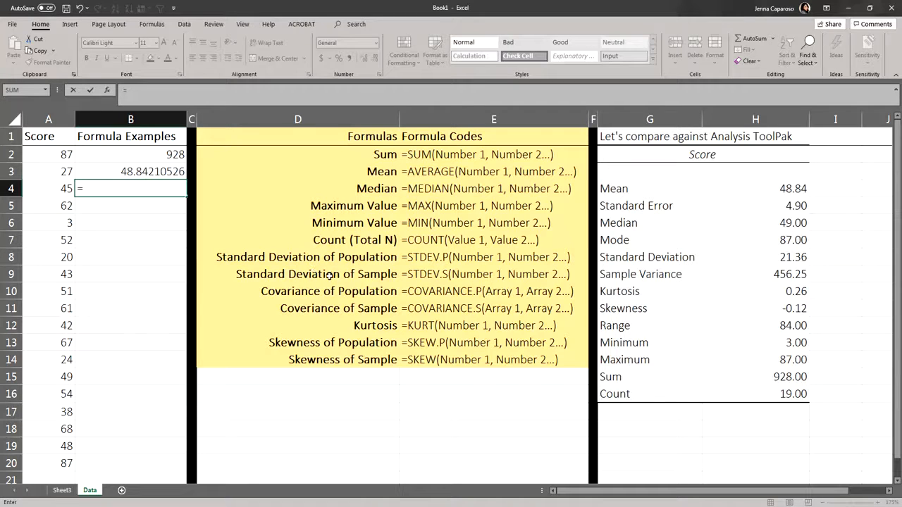
pyautogui.click(116, 190)
pyautogui.write('st')
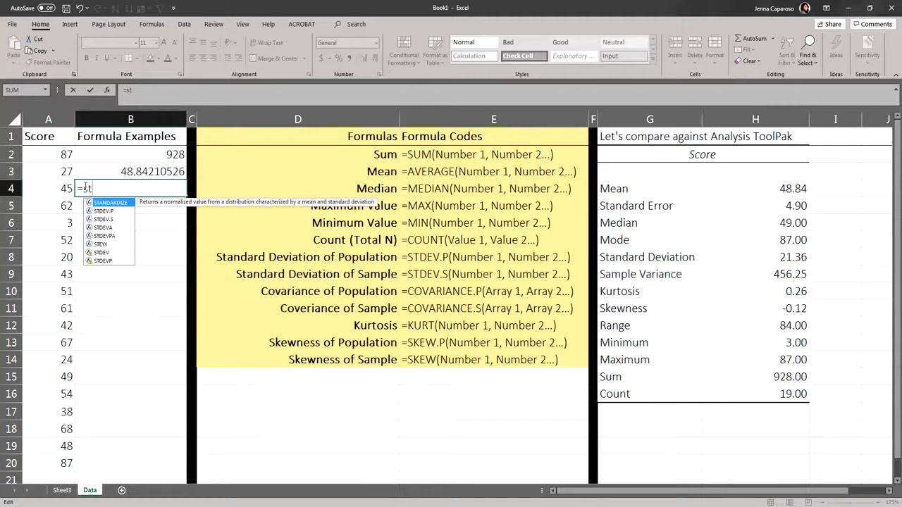
pyautogui.write('de')
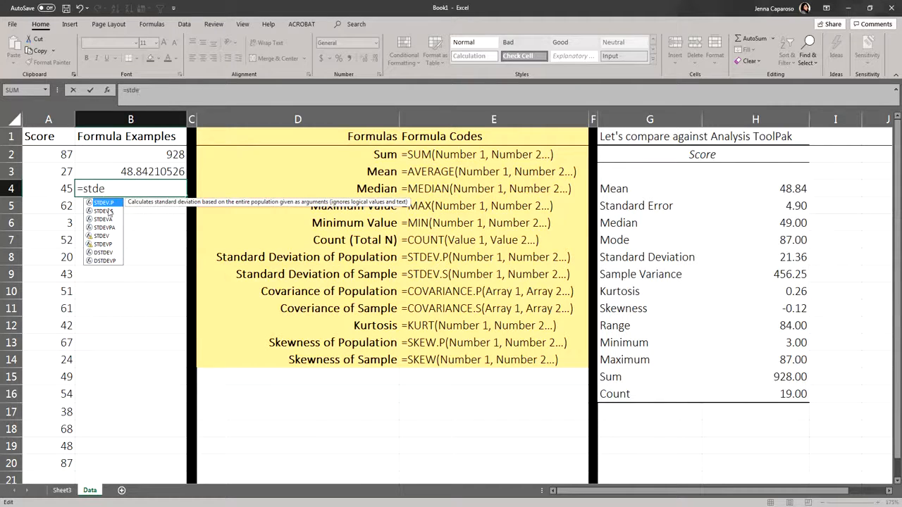
pyautogui.click(115, 212)
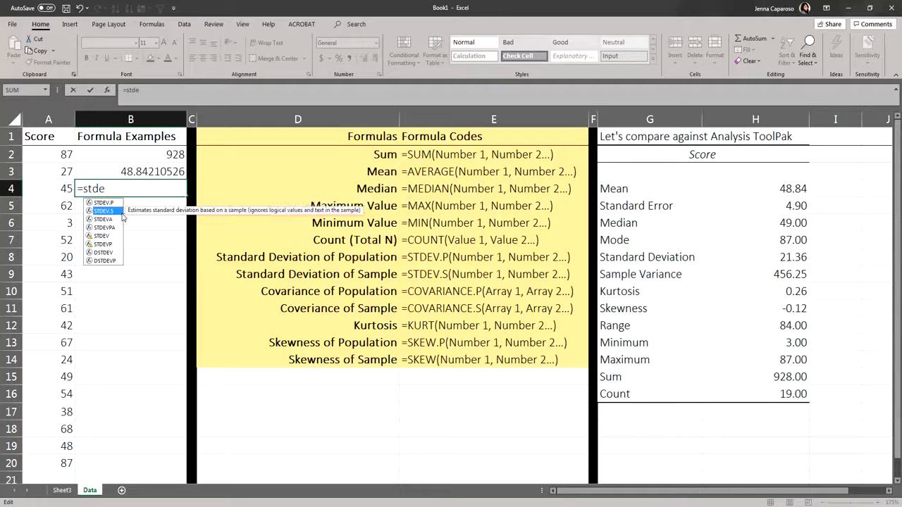
pyautogui.doubleClick(116, 212)
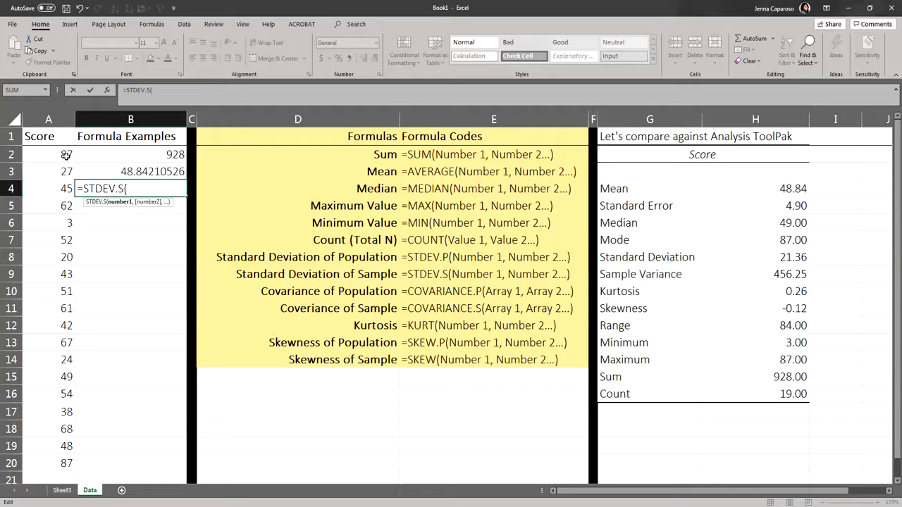
pyautogui.moveTo(66, 155); pyautogui.dragTo(56, 461)
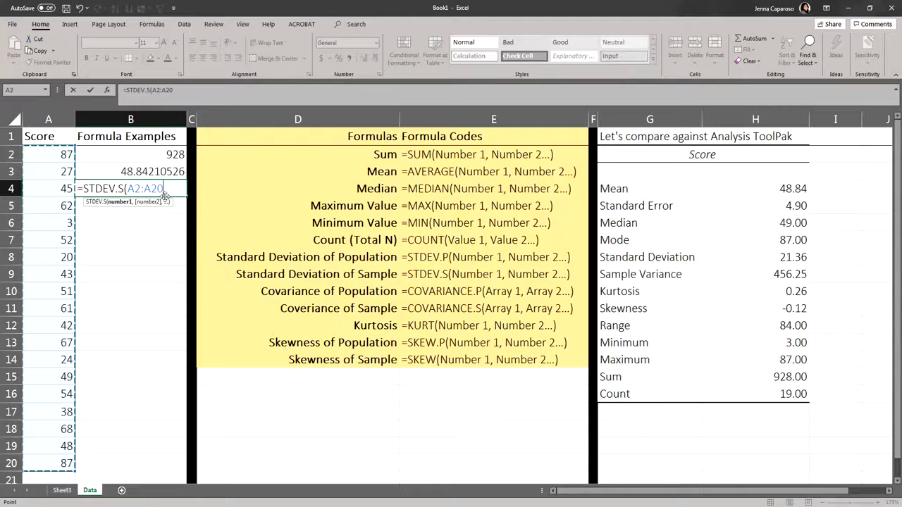
pyautogui.press('Return')
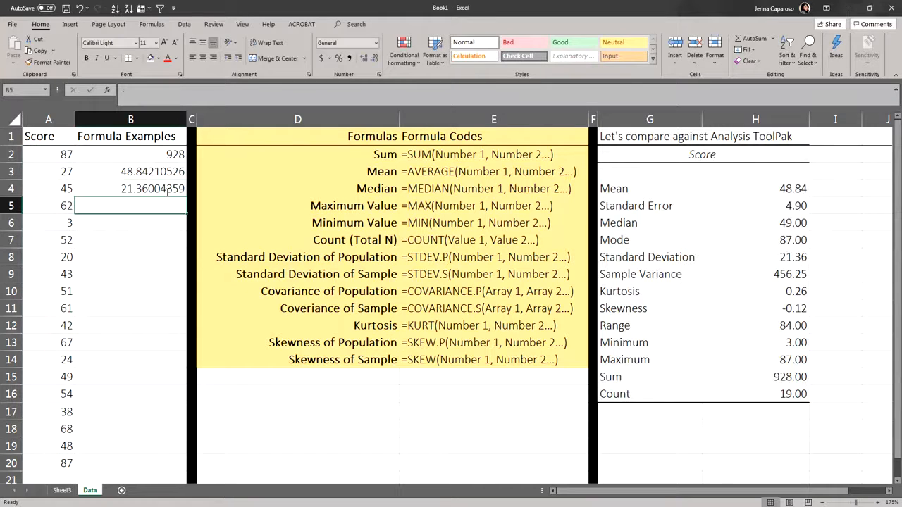
pyautogui.click(167, 189)
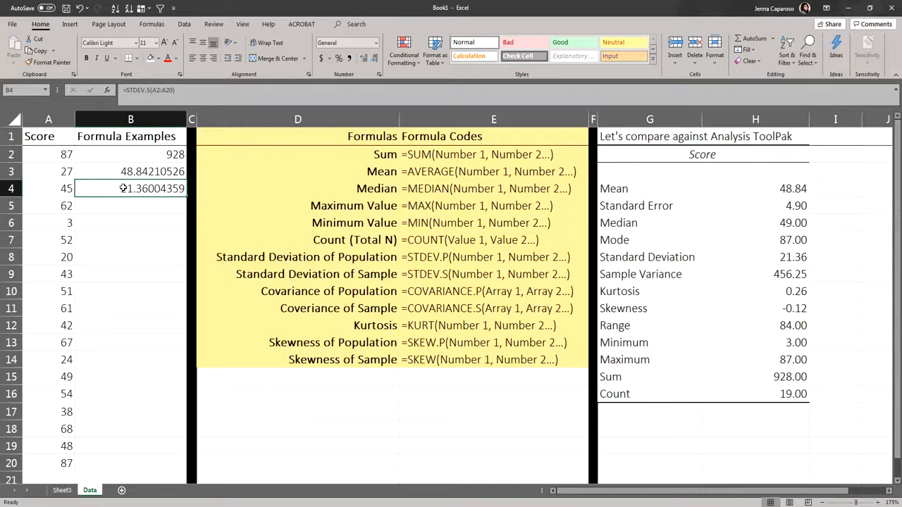
pyautogui.click(781, 257)
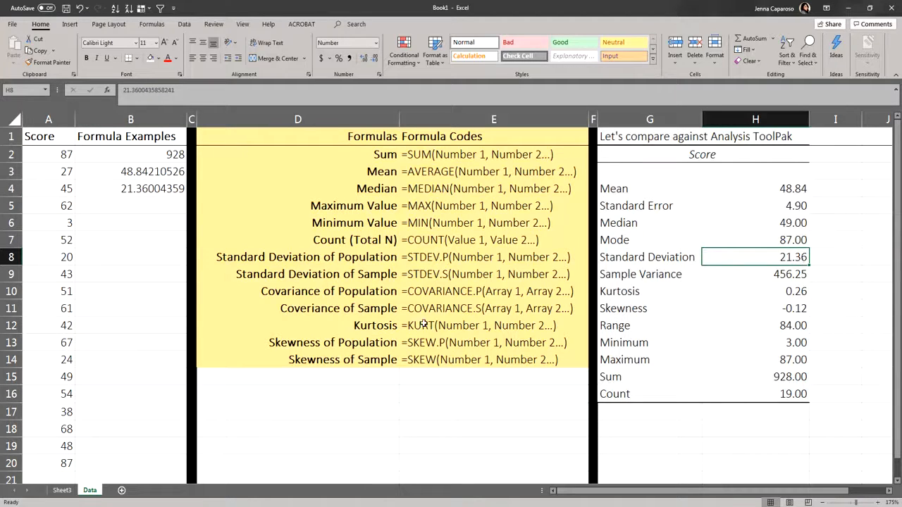
# Step: Calculate the kurtosis of the scores in B5 with =KURT(A2:A20) and compare it with the Analysis ToolPak kurtosis
pyautogui.click(376, 326)
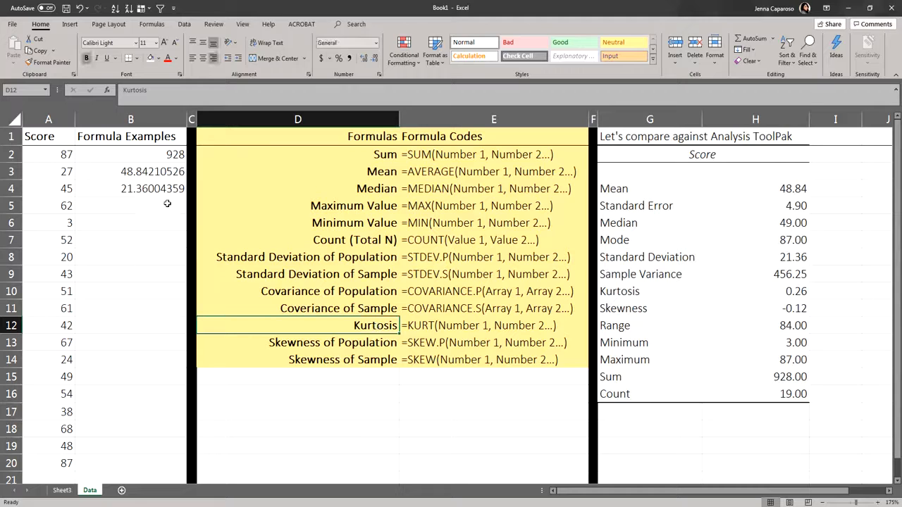
pyautogui.click(425, 326)
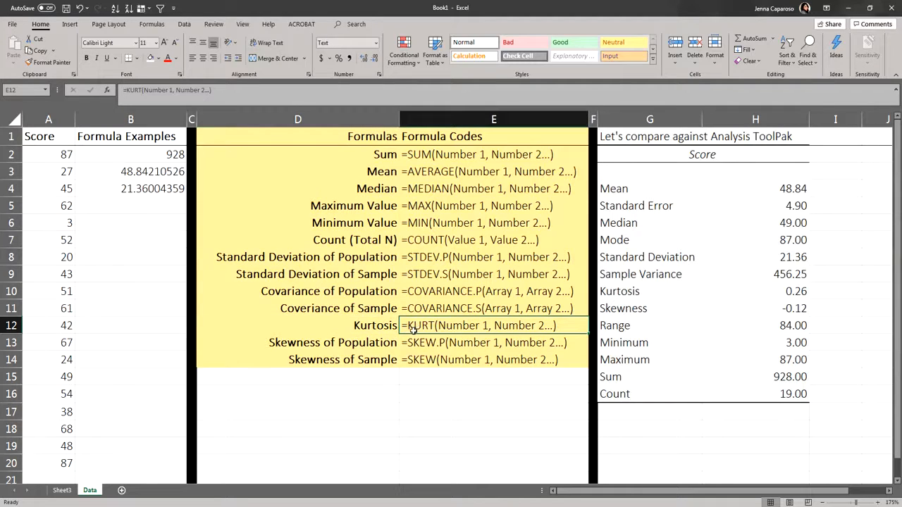
pyautogui.click(167, 211)
pyautogui.write('=')
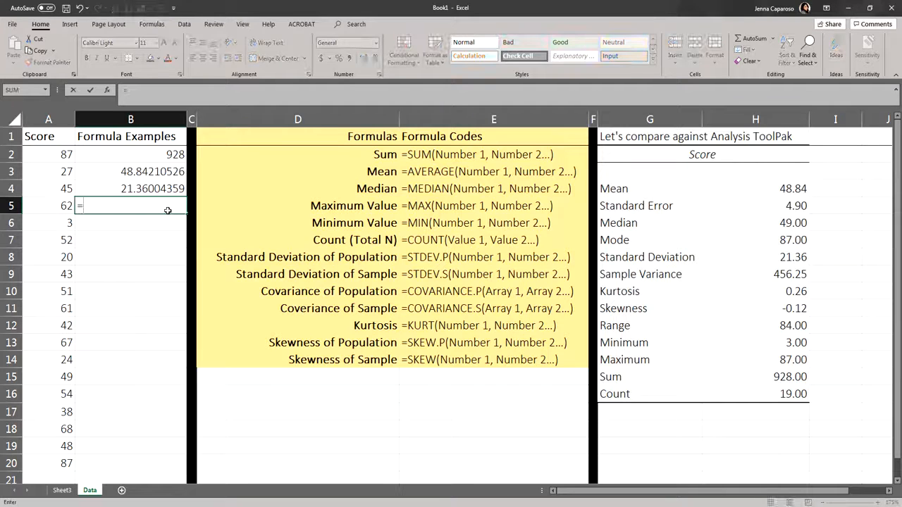
pyautogui.write('KU')
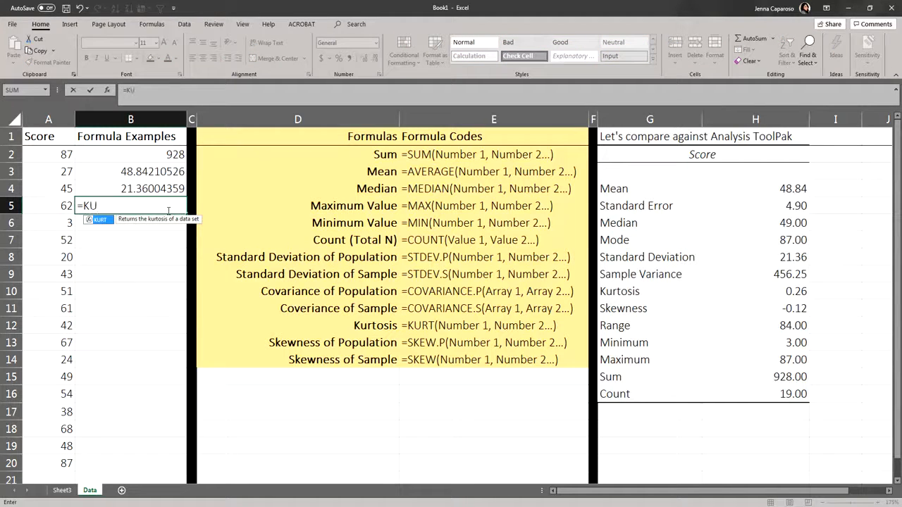
pyautogui.doubleClick(97, 220)
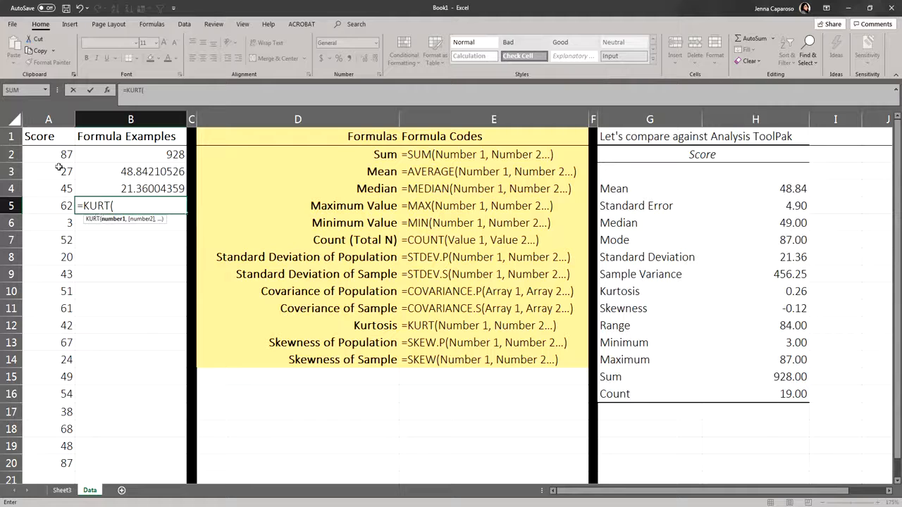
pyautogui.moveTo(63, 153); pyautogui.dragTo(52, 459)
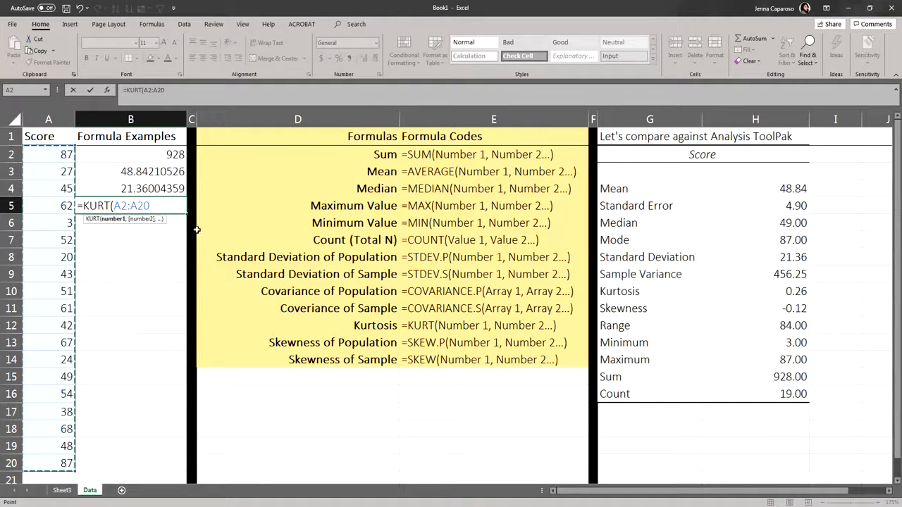
pyautogui.press('Return')
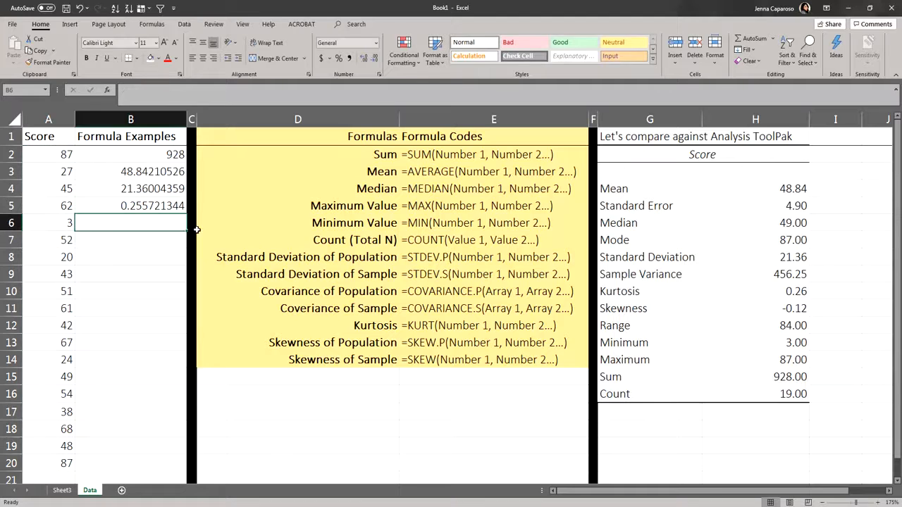
pyautogui.click(172, 212)
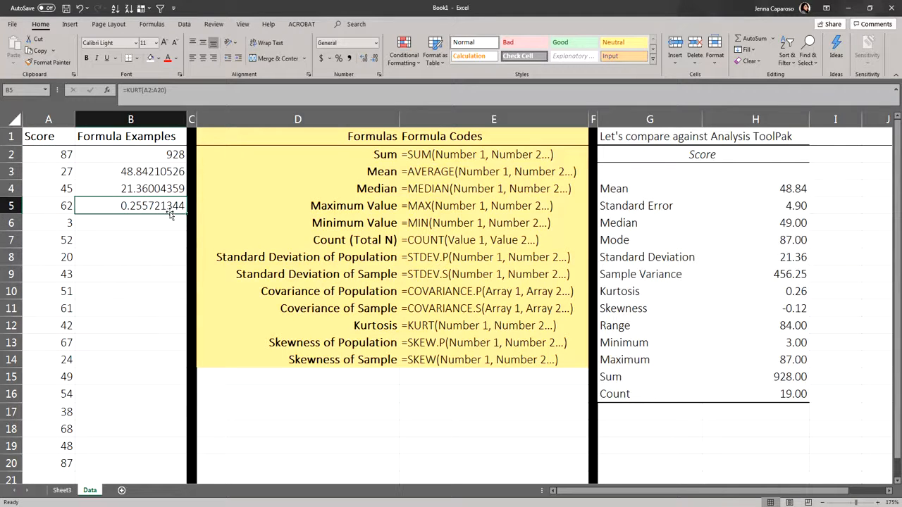
pyautogui.click(787, 291)
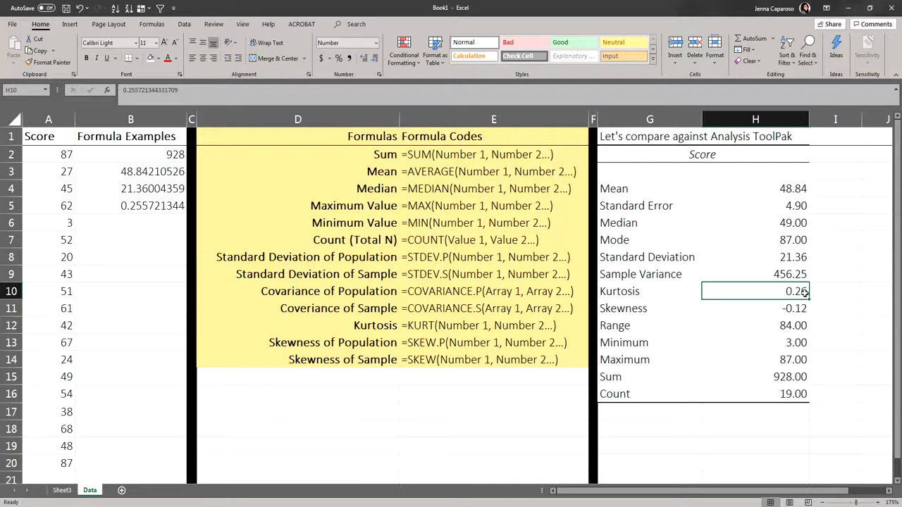
# Step: Calculate the sample skewness of the scores in B6 with =SKEW(A2:A20) and compare it with the Analysis ToolPak skewness
pyautogui.click(156, 225)
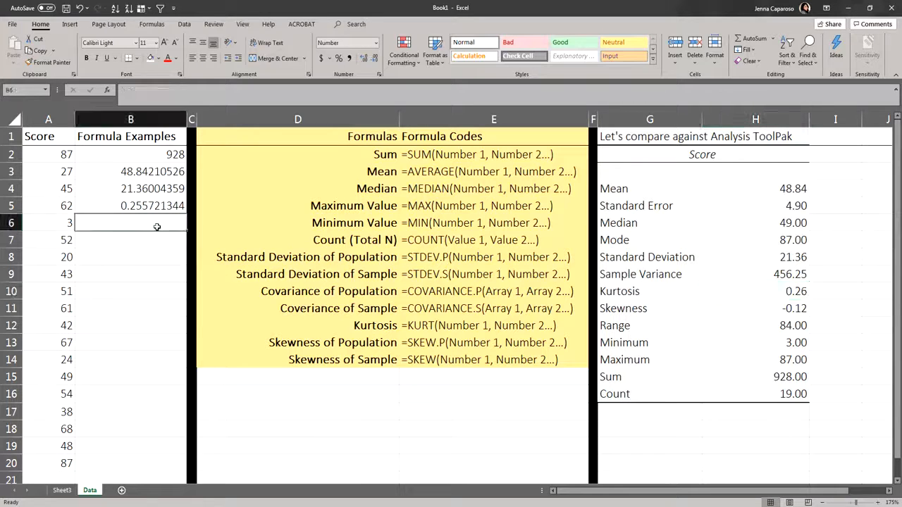
pyautogui.moveTo(363, 361); pyautogui.dragTo(437, 365)
pyautogui.click(432, 363)
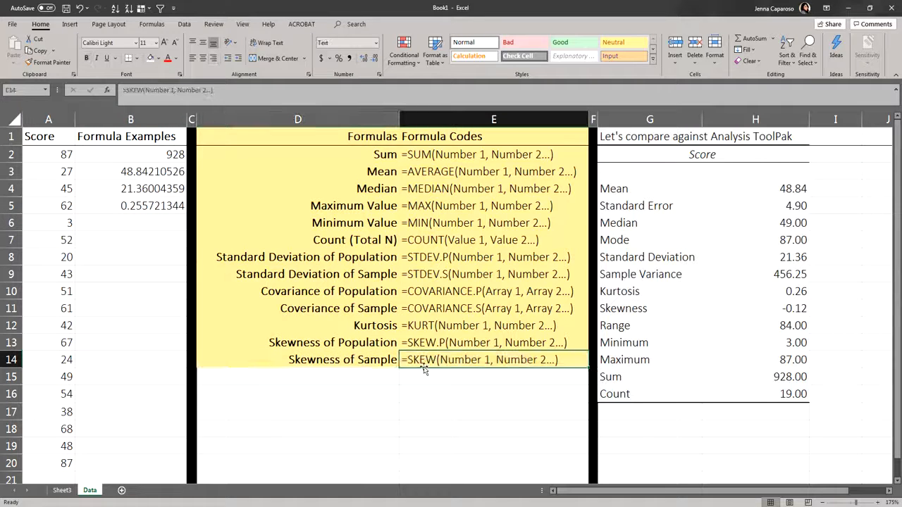
pyautogui.click(152, 222)
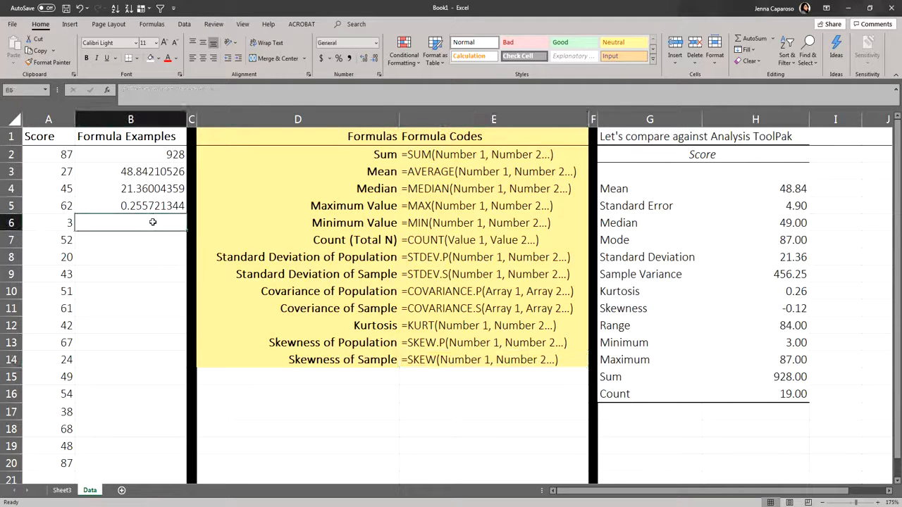
pyautogui.write('=')
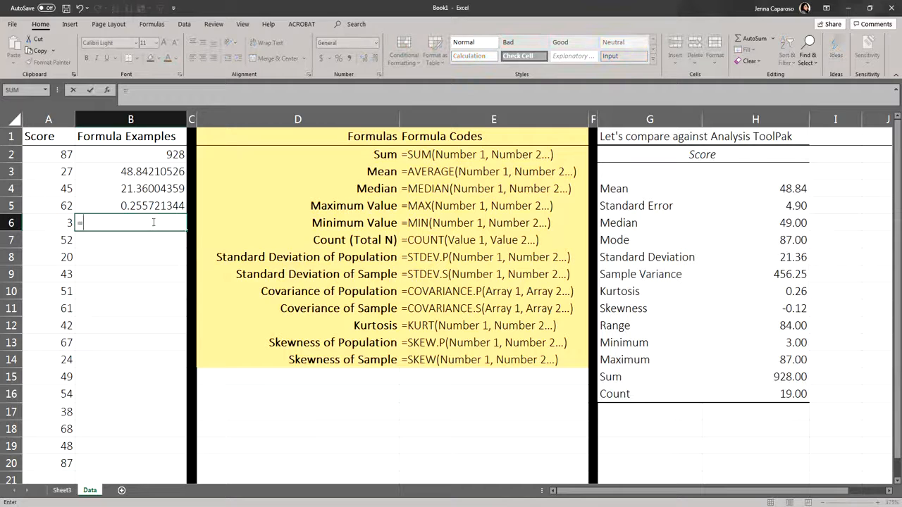
pyautogui.write('ske')
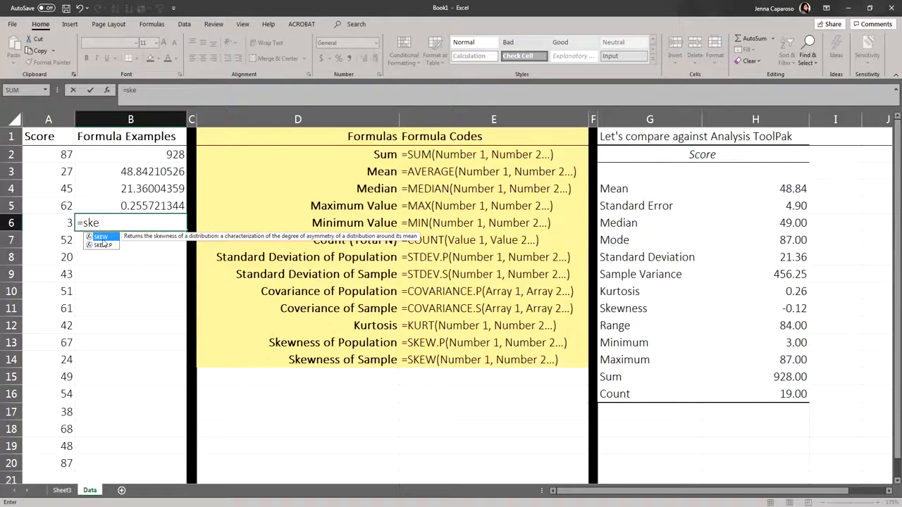
pyautogui.doubleClick(101, 237)
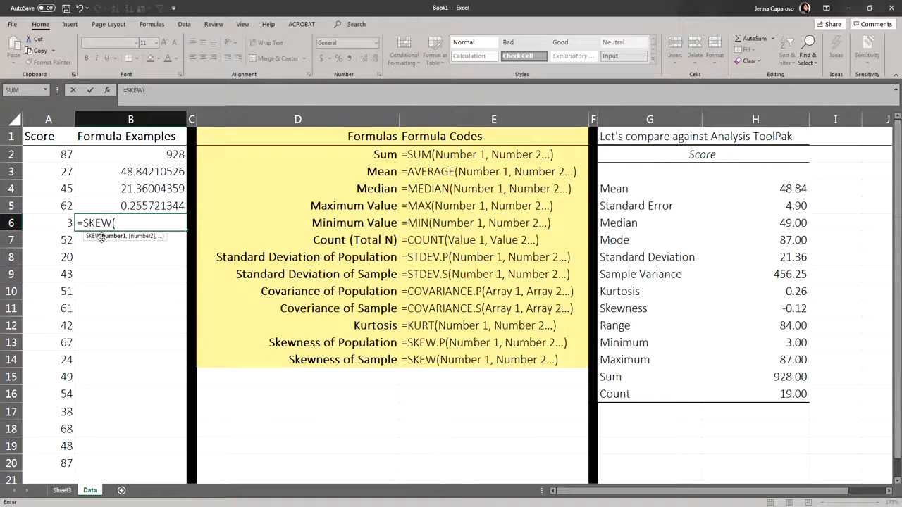
pyautogui.click(65, 154)
pyautogui.moveTo(65, 154); pyautogui.dragTo(46, 459)
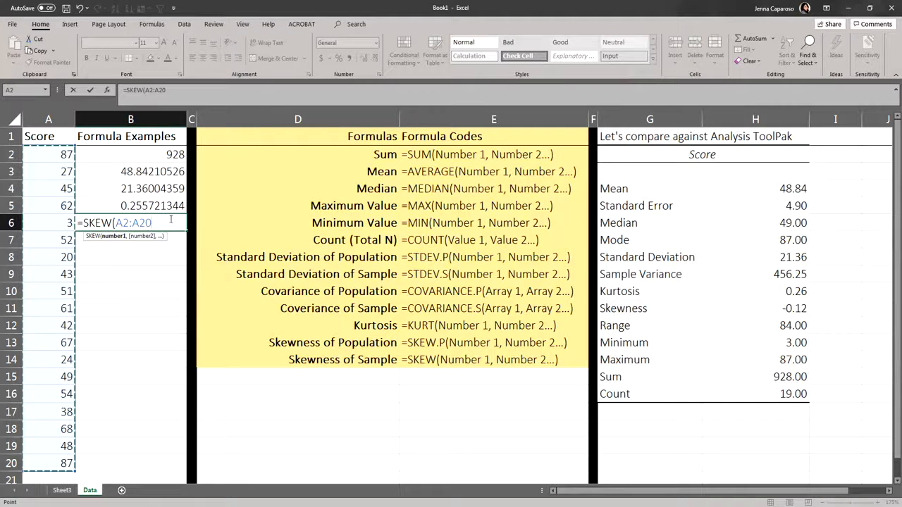
pyautogui.press('Return')
pyautogui.click(171, 221)
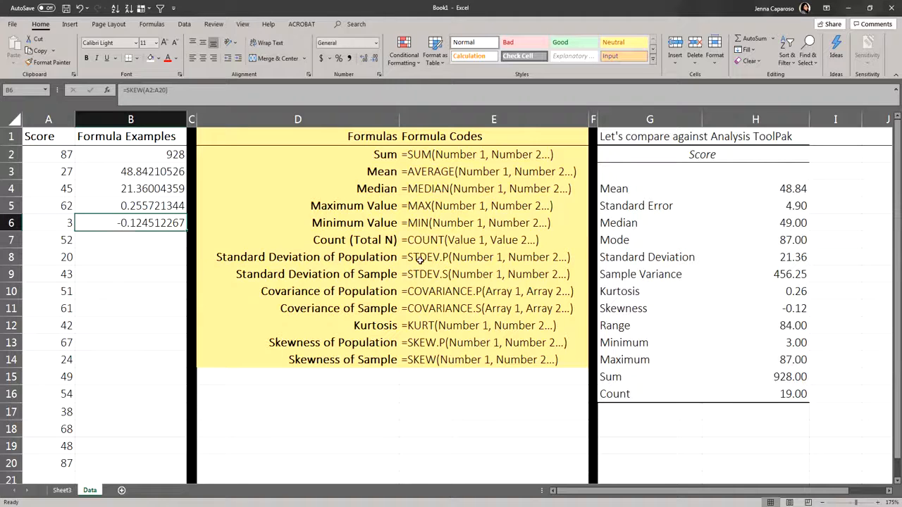
pyautogui.click(764, 310)
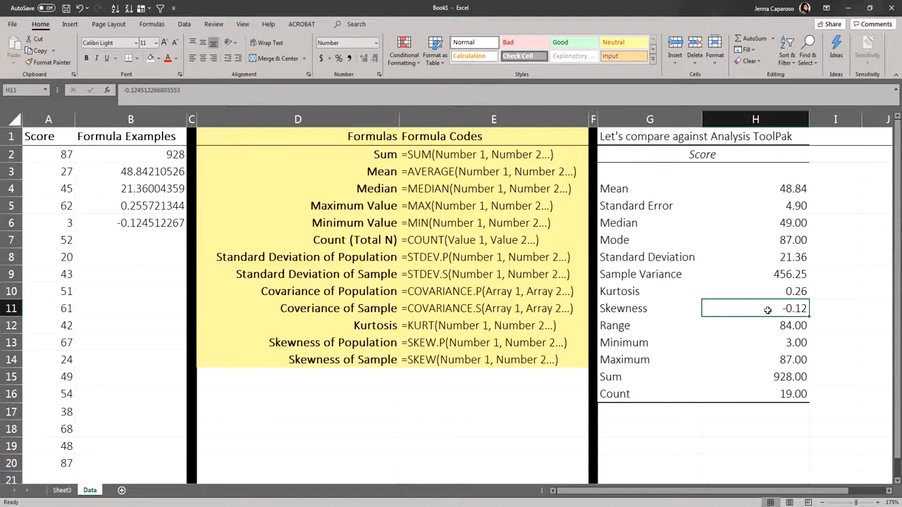